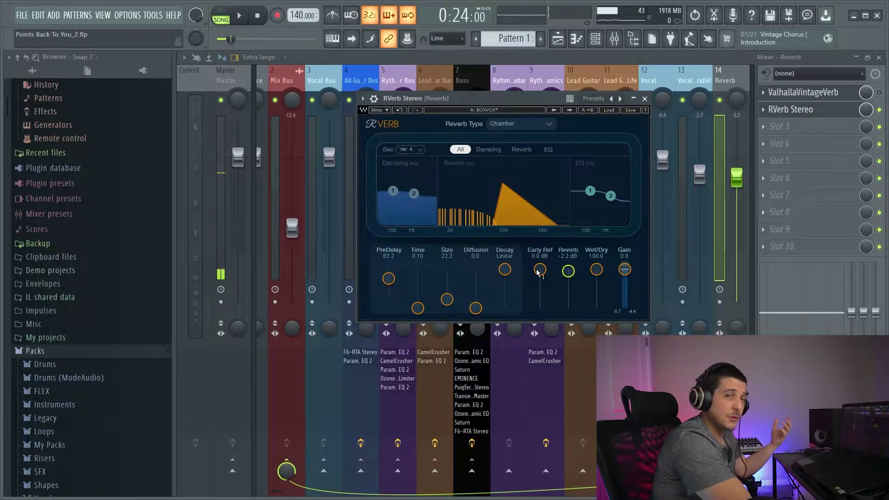
Step: Play the section, turn RVerb's Early Ref off, and raise the Reverb track's fader to 0.0 dB
key(space)
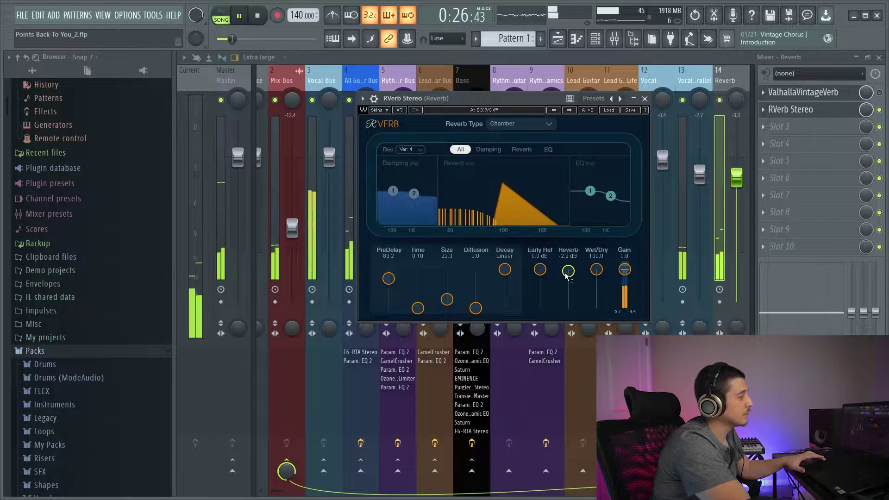
drag(540, 270, 540, 308)
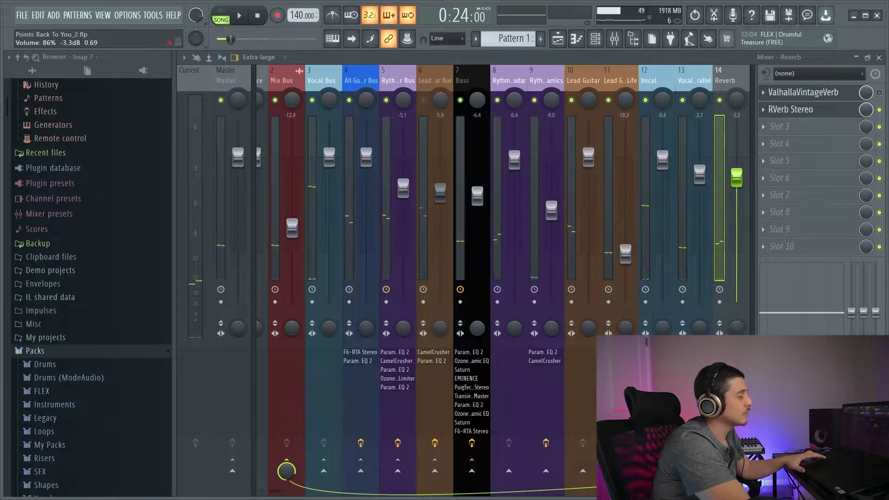
drag(737, 179, 737, 158)
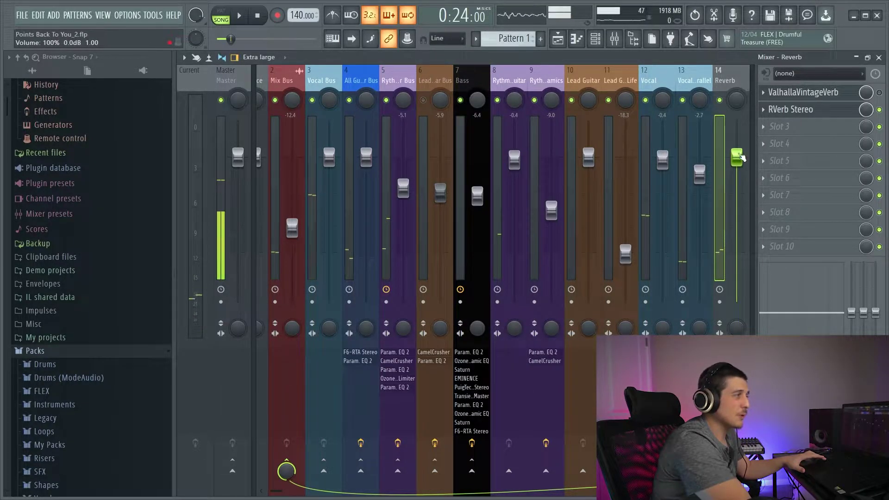
Step: Reopen RVerb on the Reverb track and set its Reverb level to 0.0 dB while auditioning the section
click(810, 110)
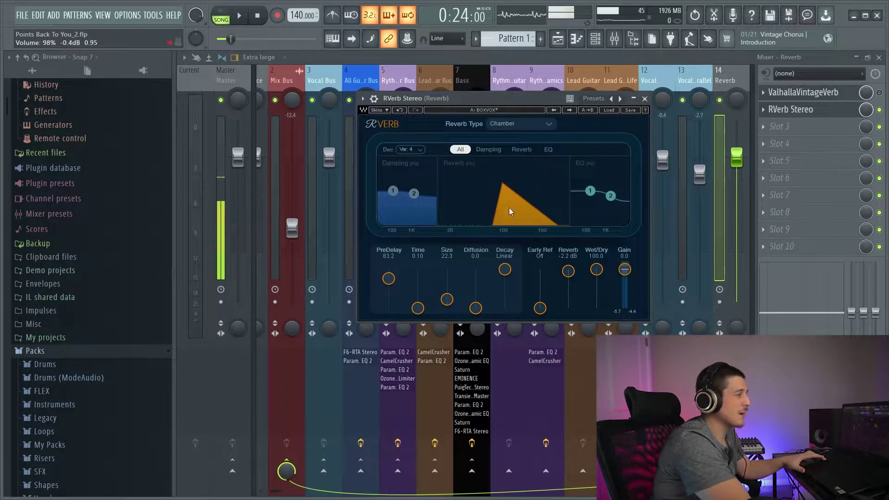
key(space)
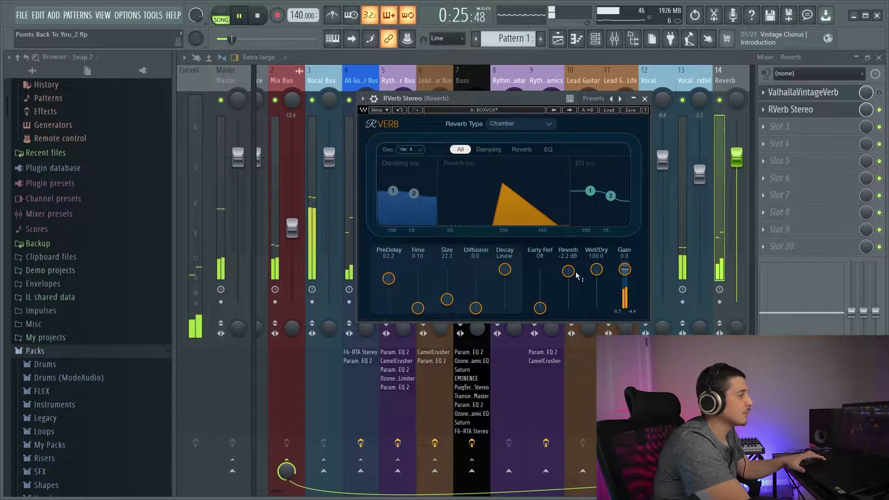
drag(568, 271, 568, 269)
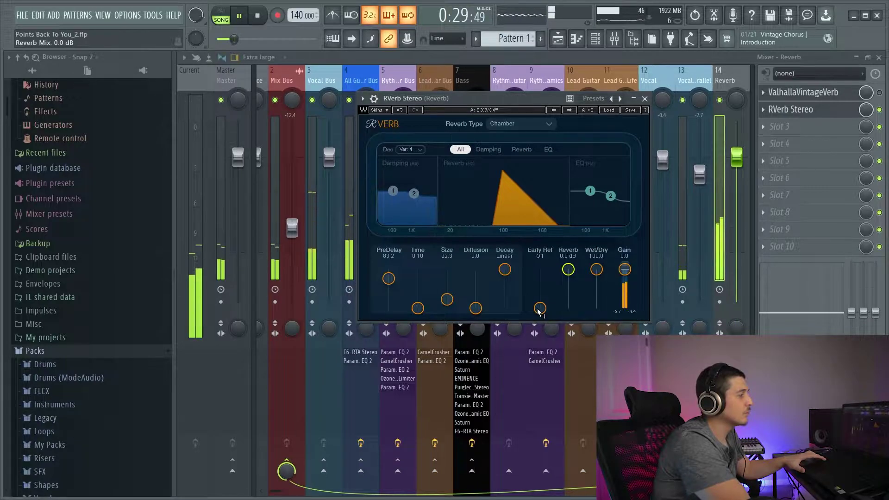
key(space)
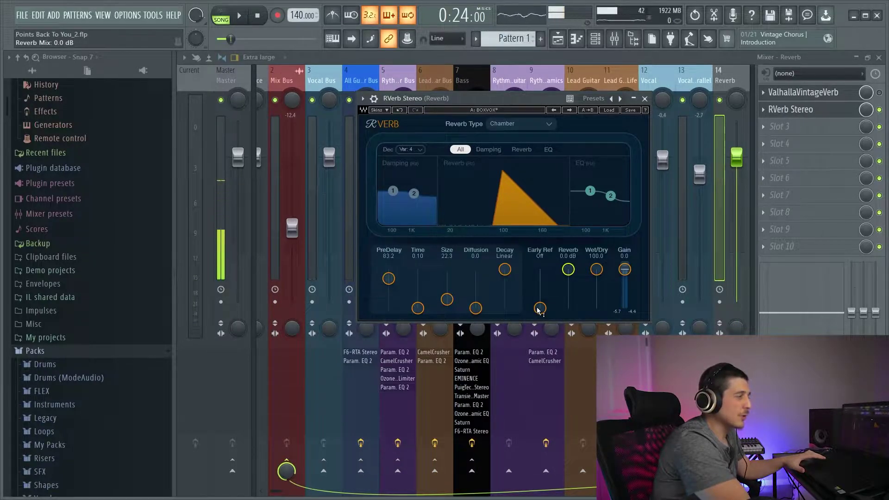
Step: Bring RVerb's Early Ref level up to -6.0 dB while the section plays
key(space)
drag(540, 309, 540, 274)
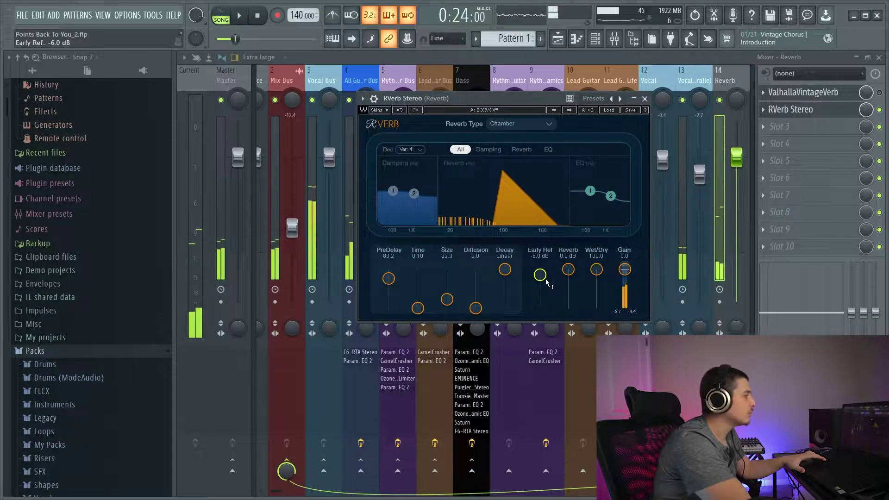
key(space)
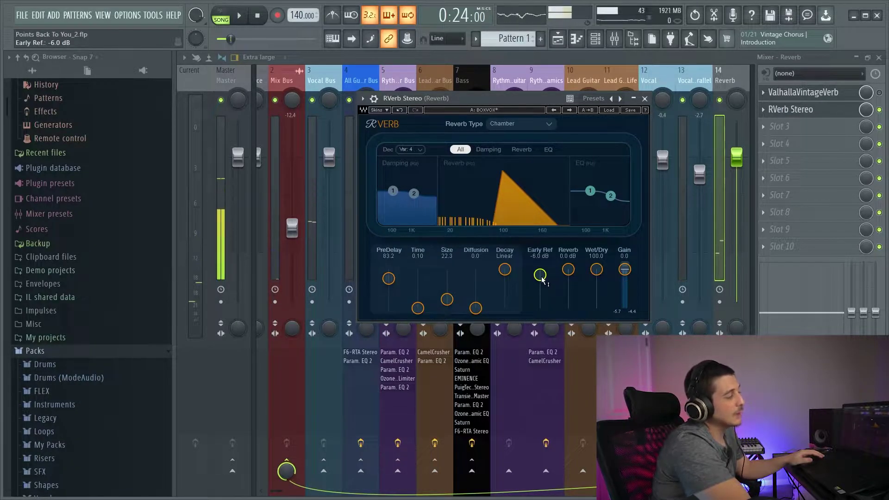
Step: Compare the section with RVerb's Early Ref off and with it back at -6.0 dB
drag(541, 276, 542, 310)
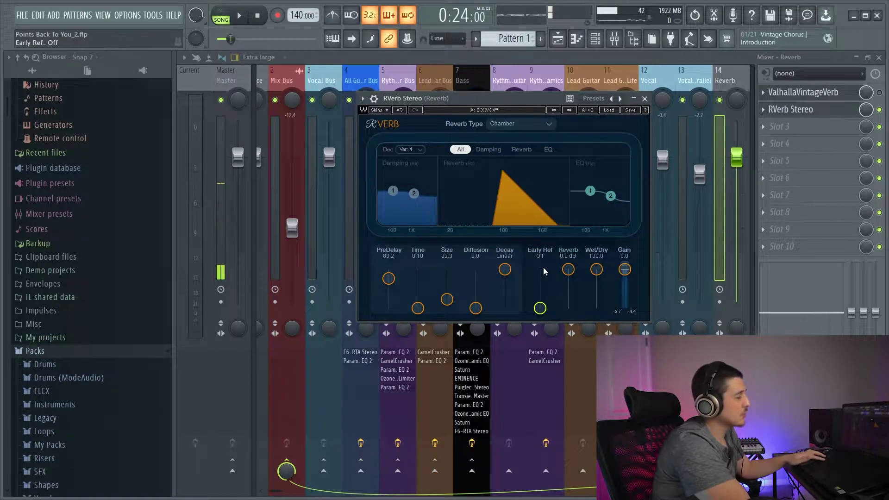
key(space)
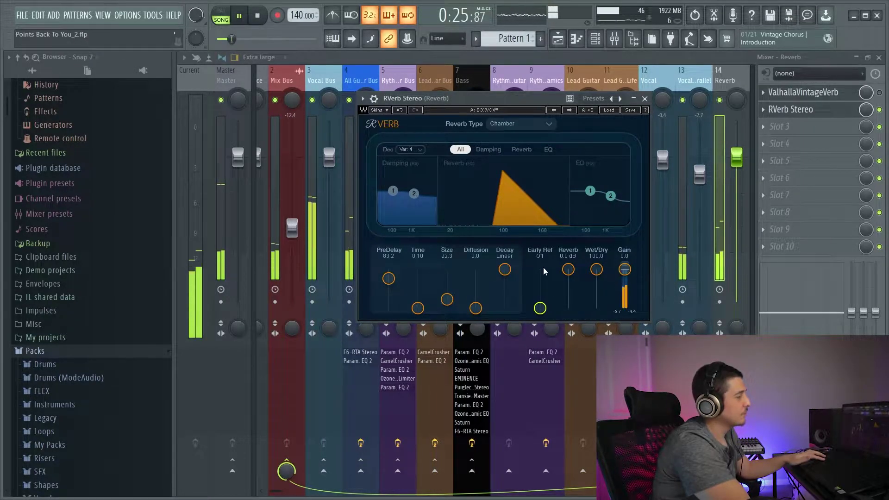
key(space)
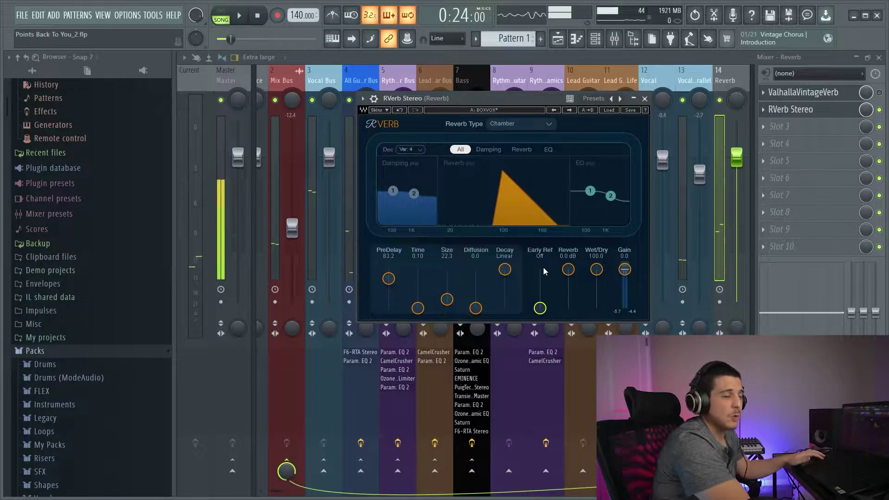
click(543, 271)
key(space)
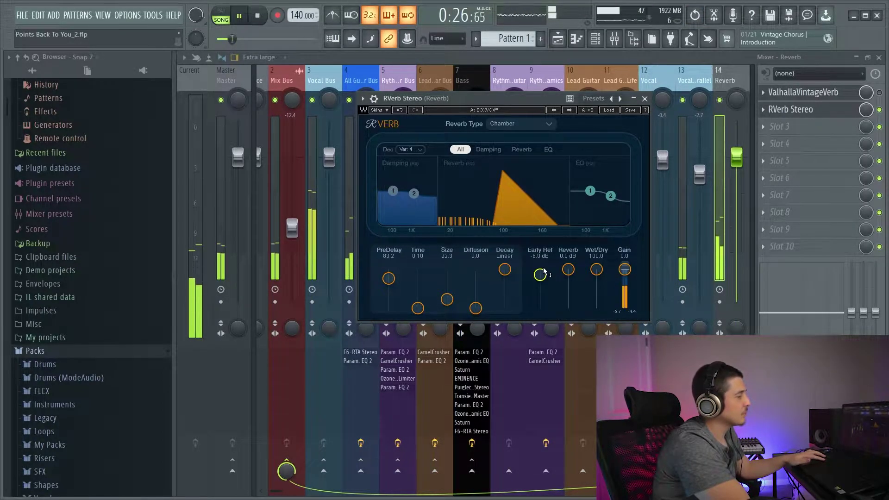
key(space)
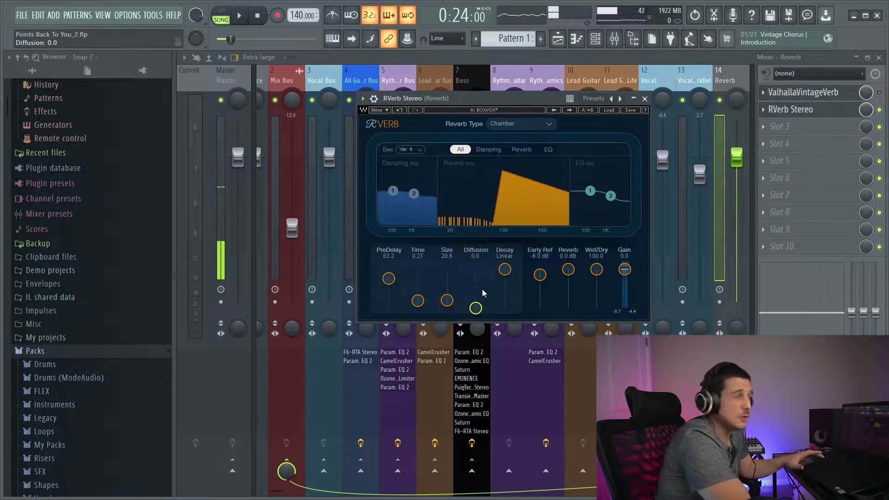
Step: Audition the section while raising RVerb's Diffusion to 100.0
key(space)
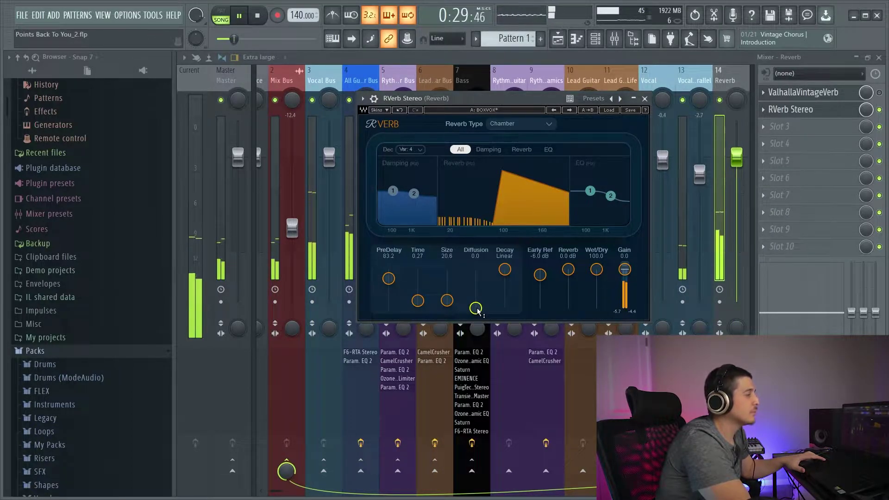
drag(478, 311, 487, 263)
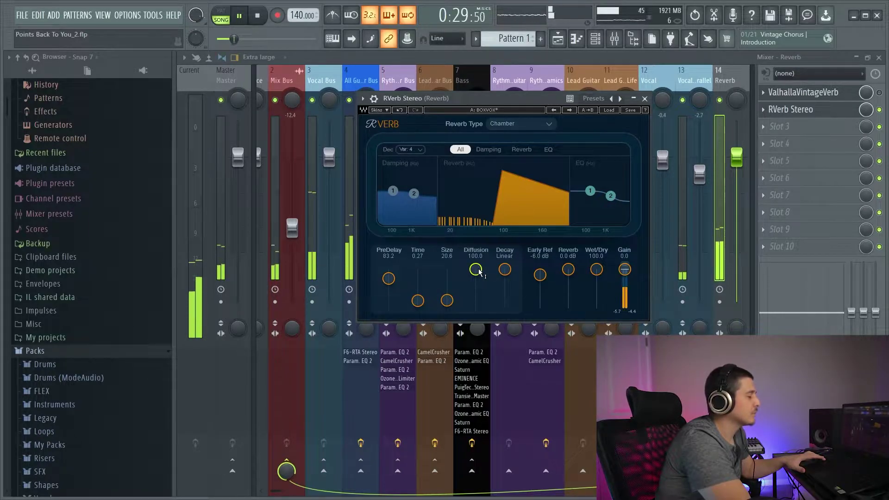
key(space)
Step: Set RVerb's Diffusion to 0.0 and compare it with full diffusion during playback by repeatedly undoing and redoing the change
drag(477, 270, 476, 308)
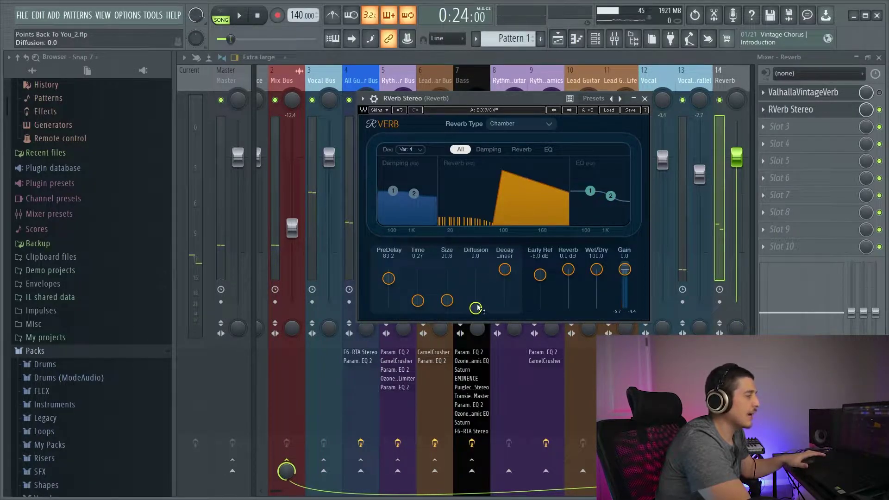
key(space)
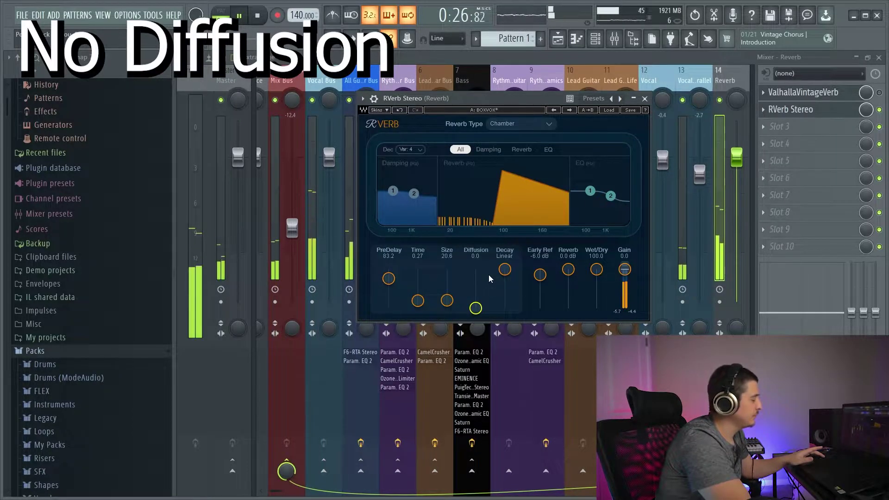
key(ctrl+z)
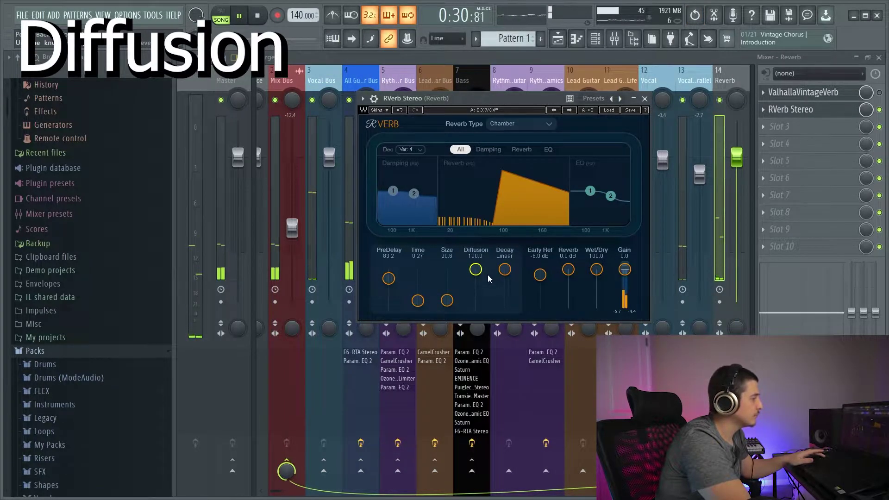
key(ctrl+z)
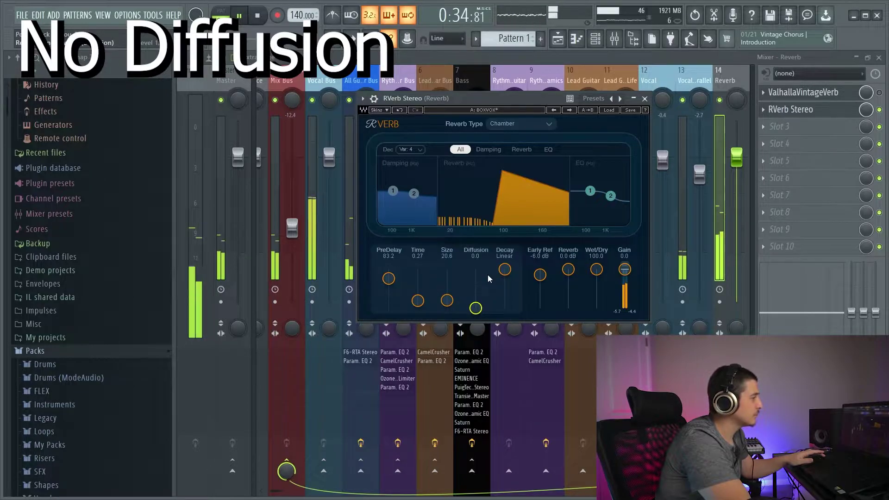
key(ctrl+z)
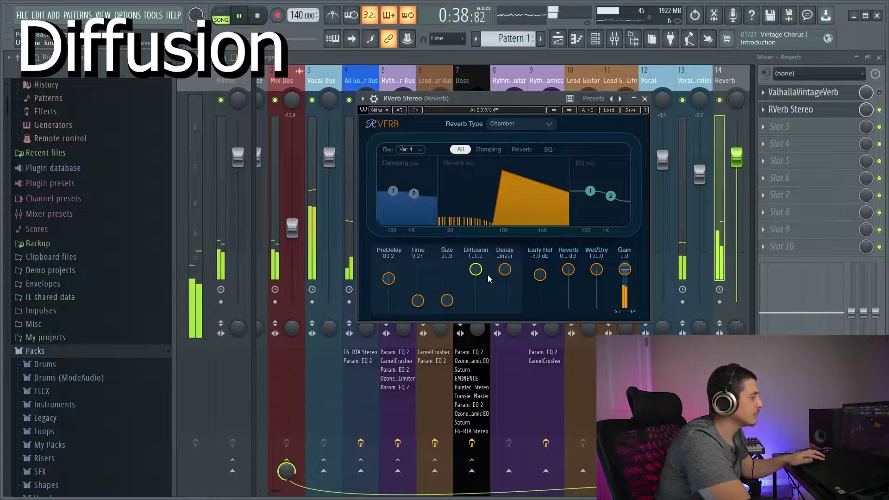
key(ctrl+z)
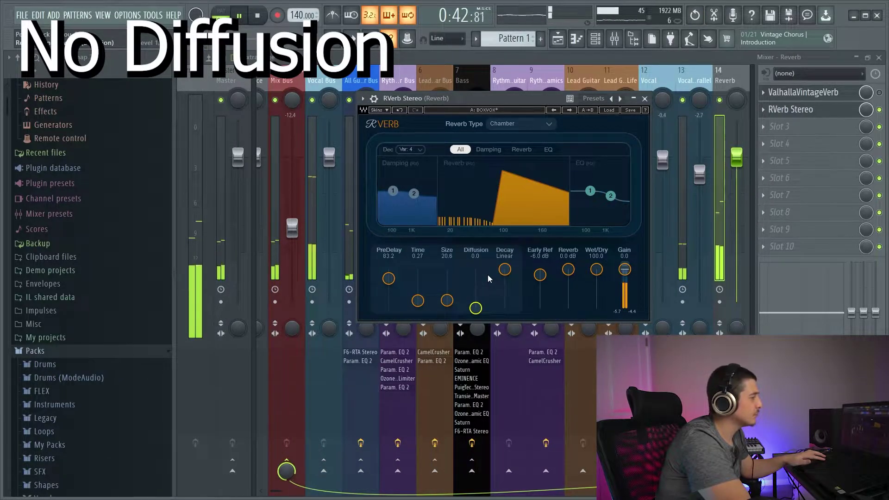
key(space)
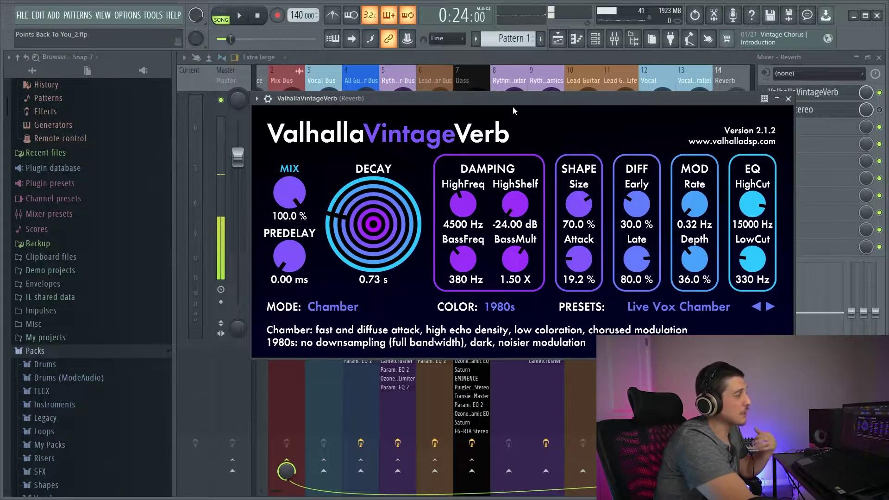
Step: Set ValhallaVintageVerb's early diffusion to 0.0 % and audition the section
drag(513, 99, 496, 81)
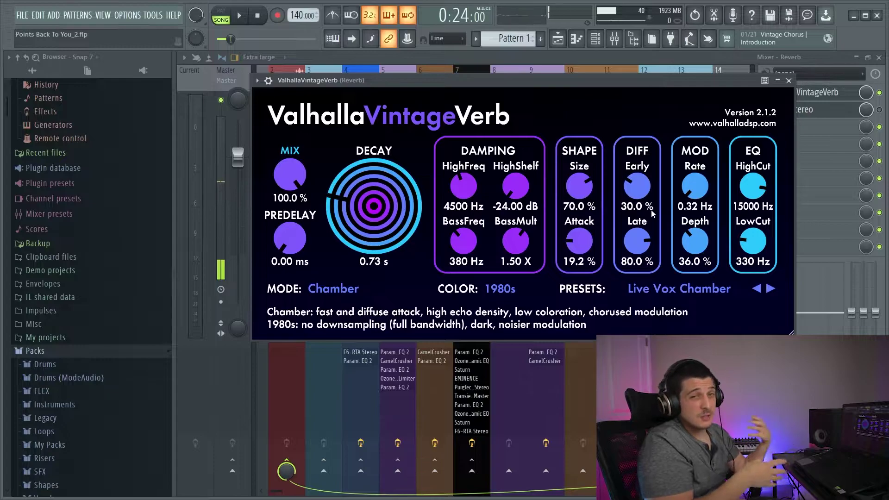
drag(638, 187, 632, 260)
key(space)
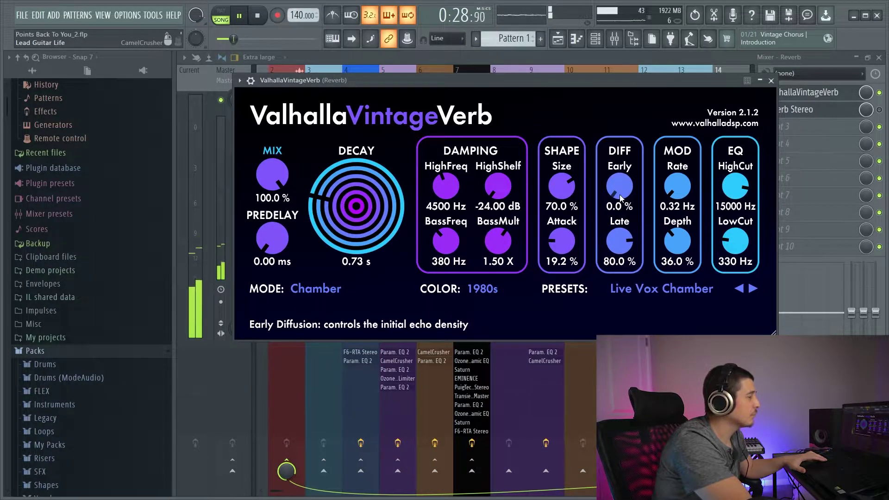
key(space)
Step: Set the early diffusion to 100.0 % and play the section again
drag(621, 197, 621, 119)
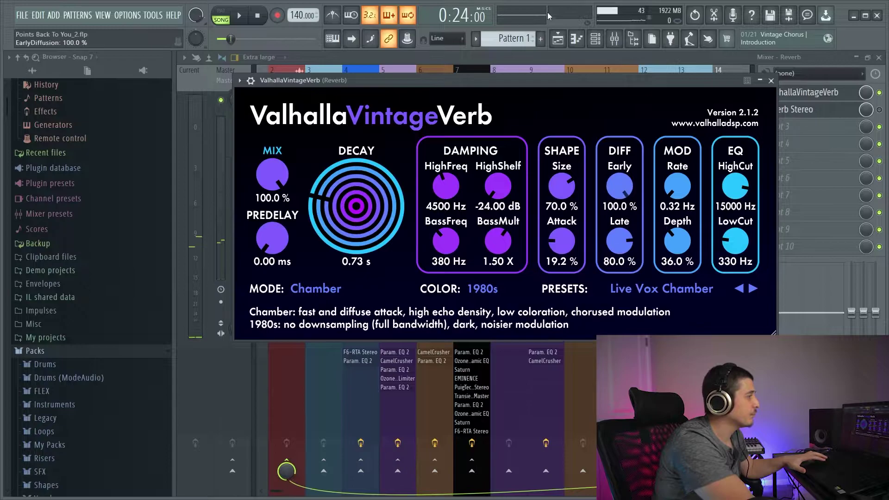
key(space)
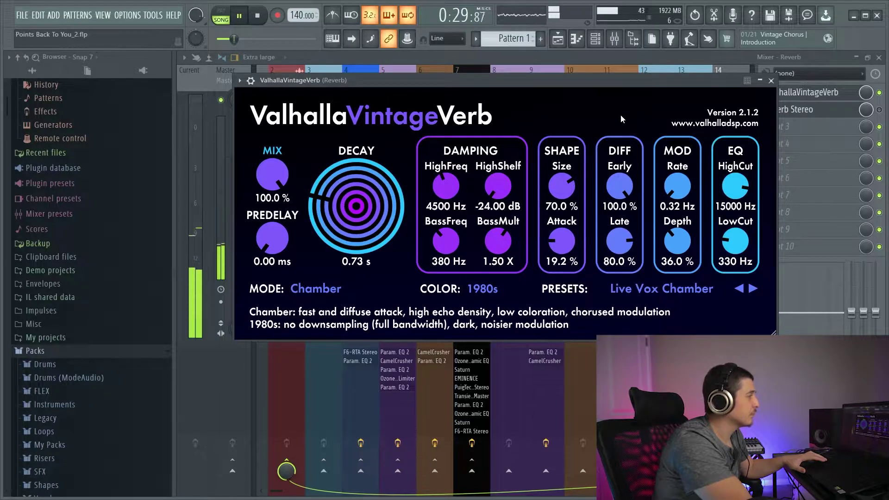
key(space)
Step: Return ValhallaVintageVerb's early diffusion to 0.0 % and replay the section for comparison
drag(620, 116, 620, 194)
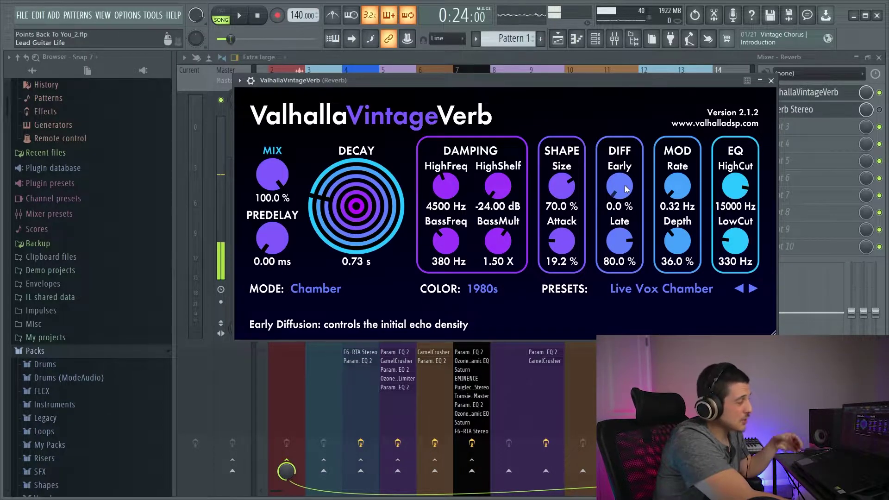
click(802, 94)
click(802, 94)
key(space)
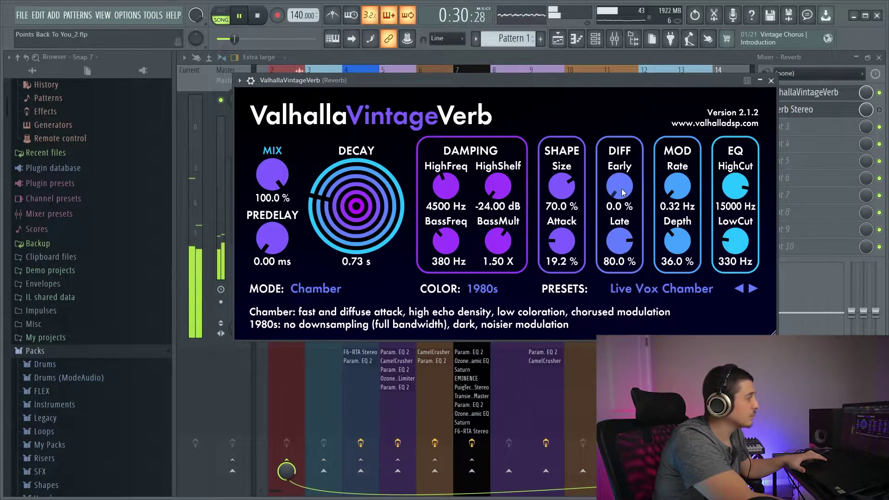
Step: Raise the early diffusion to 100.0 % during playback, close ValhallaVintageVerb and stop the song
drag(623, 192, 616, 135)
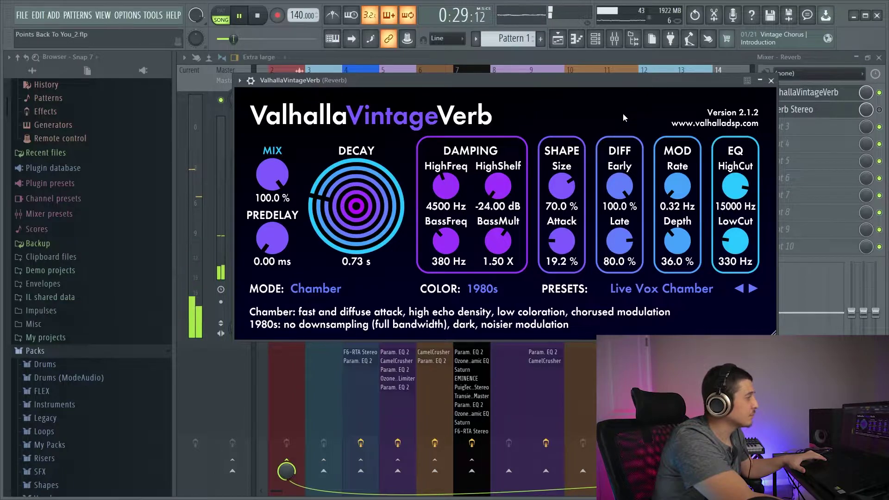
click(771, 81)
key(space)
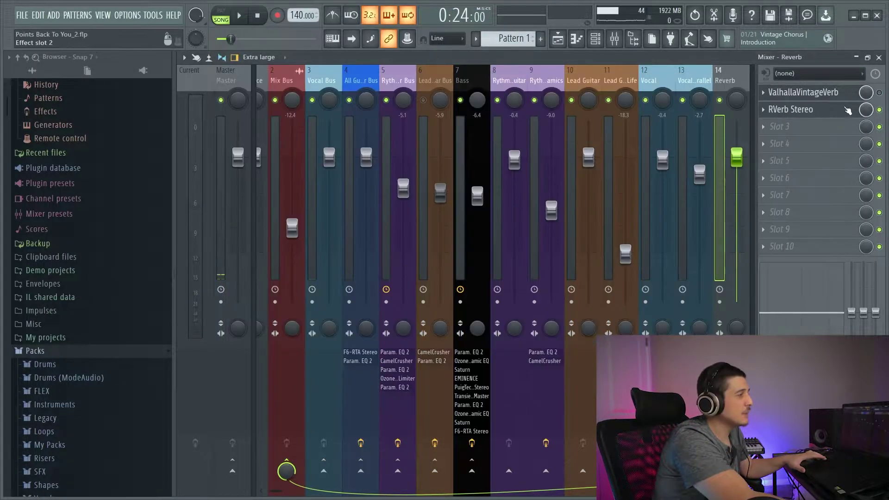
Step: In the Reverb track's RVerb, turn the Reverb level off, set Early Ref to 0.0 dB, and audition the early reflections alone
click(839, 112)
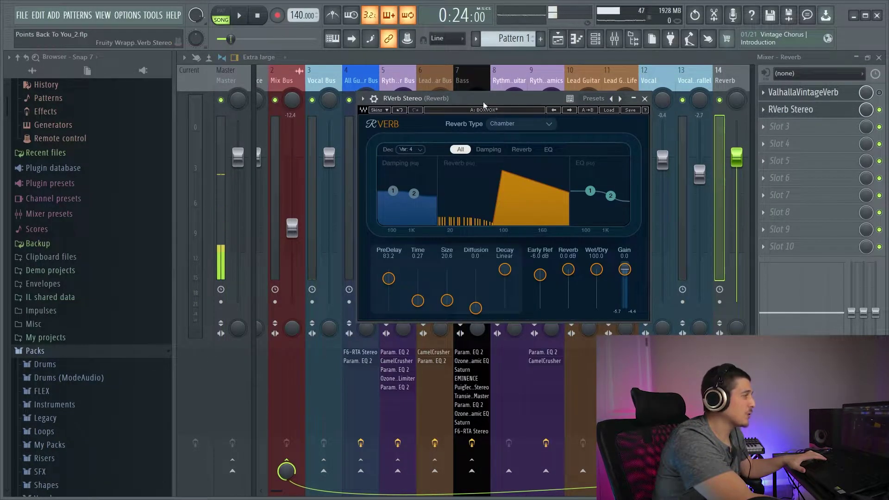
drag(484, 102, 546, 93)
drag(630, 260, 630, 300)
drag(603, 274, 603, 268)
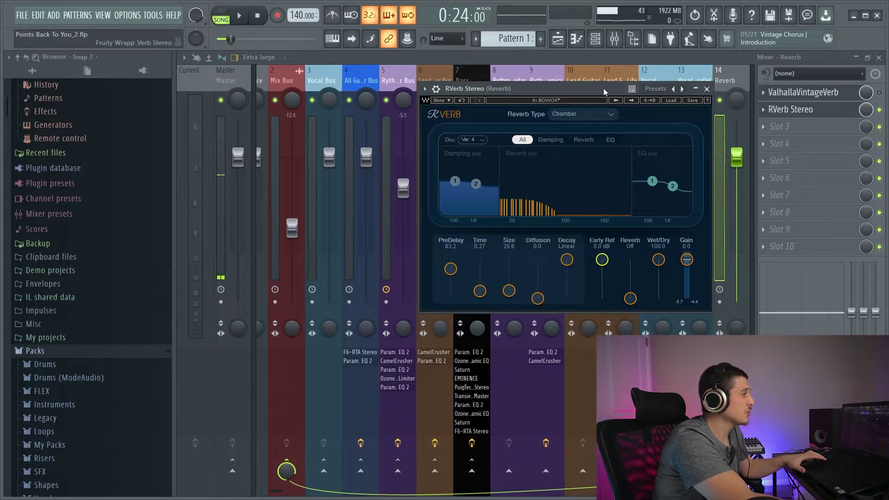
drag(604, 88, 638, 72)
key(space)
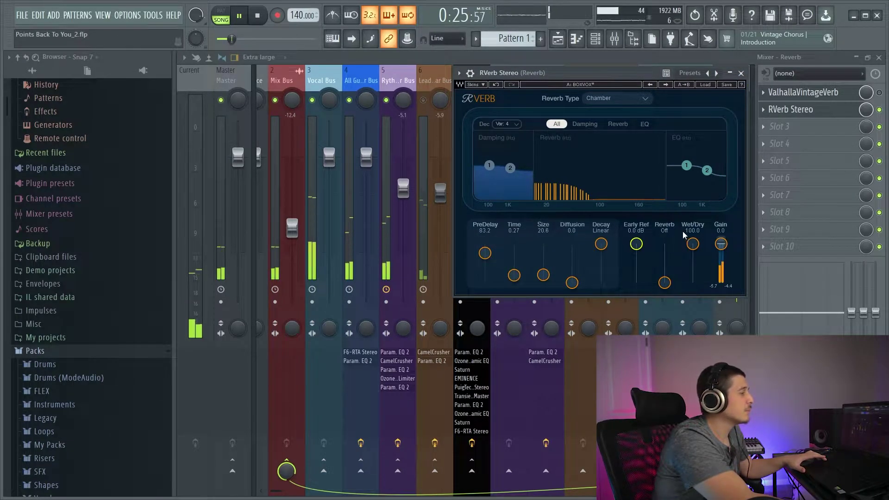
key(space)
Step: Raise the Reverb track's fader to its maximum during playback, with RVerb closed meanwhile and reopened
key(Escape)
key(space)
drag(736, 157, 736, 118)
click(791, 109)
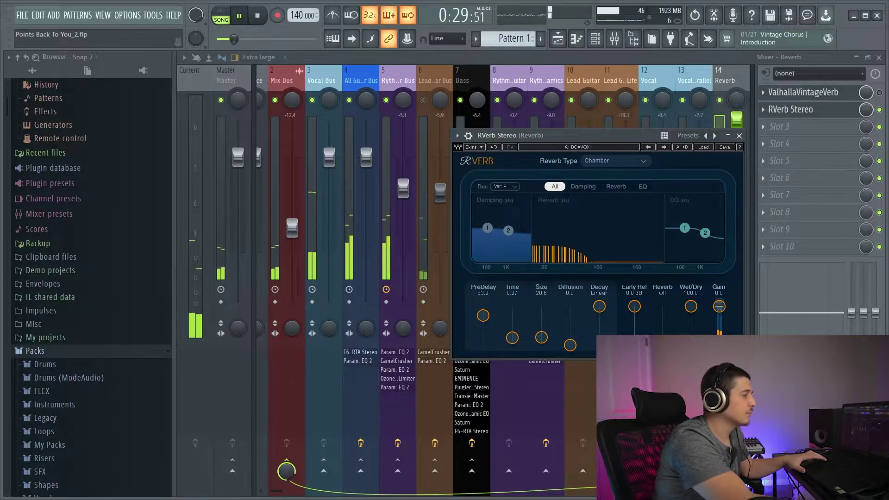
Step: Set RVerb's PreDelay to 25.0 with playback stopped, replay the section and raise Time to 20.0 while it plays
key(space)
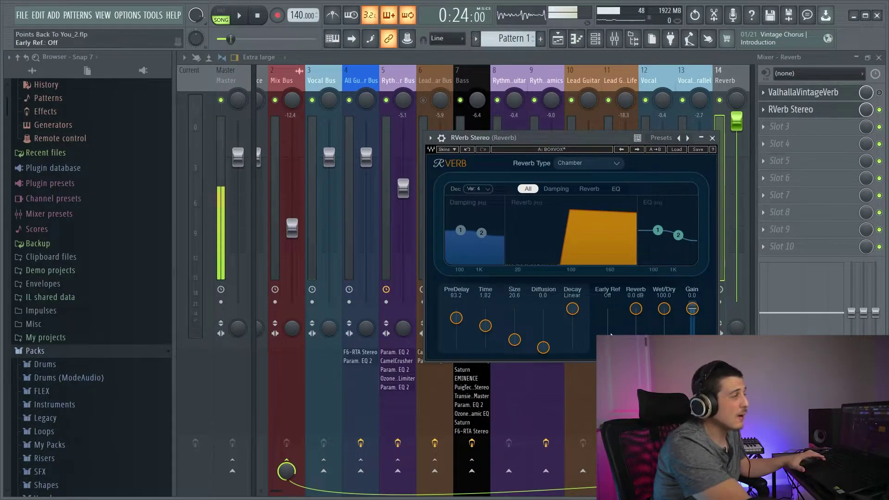
drag(456, 317, 526, 344)
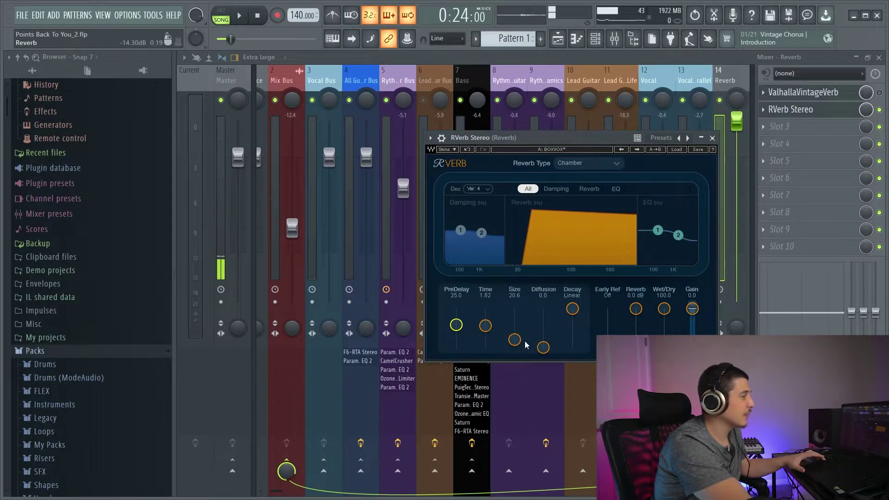
key(space)
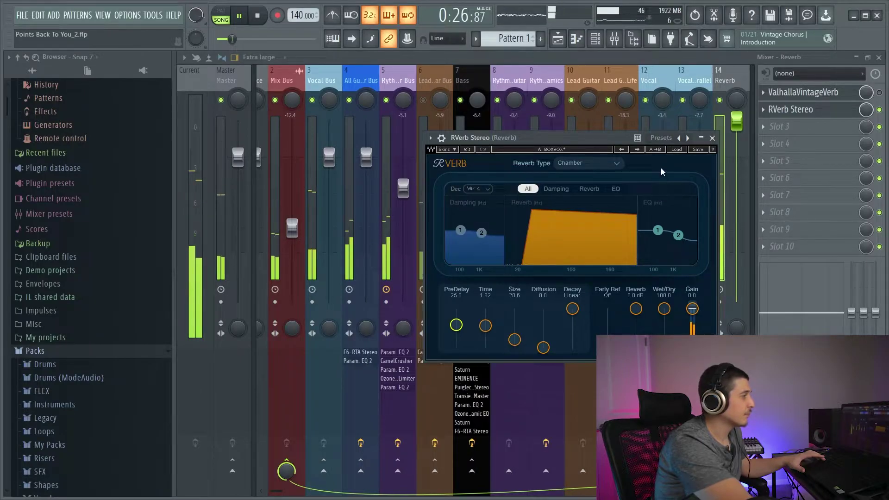
drag(601, 141, 604, 138)
drag(488, 323, 518, 266)
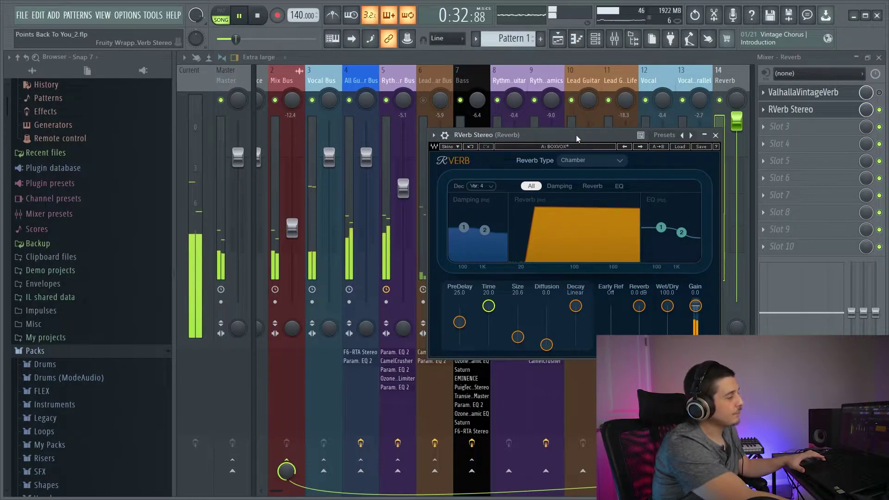
key(space)
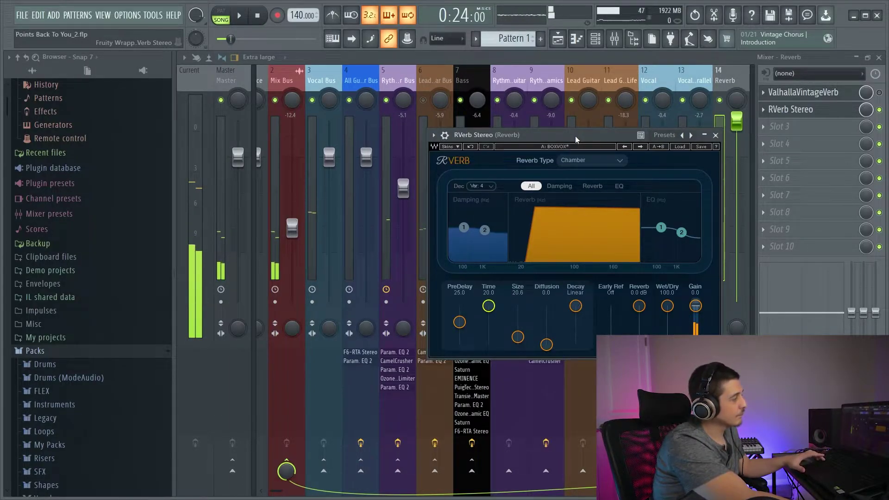
Step: Lower RVerb's Time to 0.12 and move damping point 1 slightly down and toward a higher frequency
drag(489, 306, 496, 324)
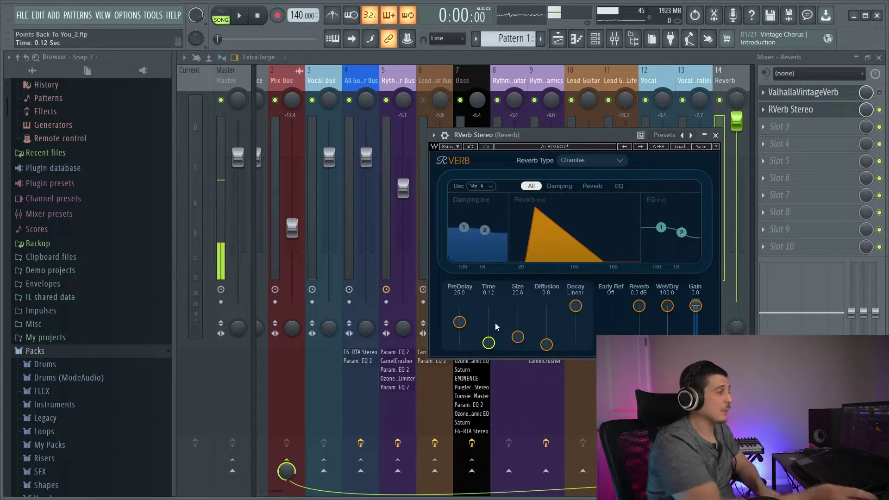
mouse_move(464, 228)
mouse_down()
mouse_move(482, 227)
mouse_move(473, 240)
mouse_move(498, 228)
mouse_move(474, 236)
mouse_up()
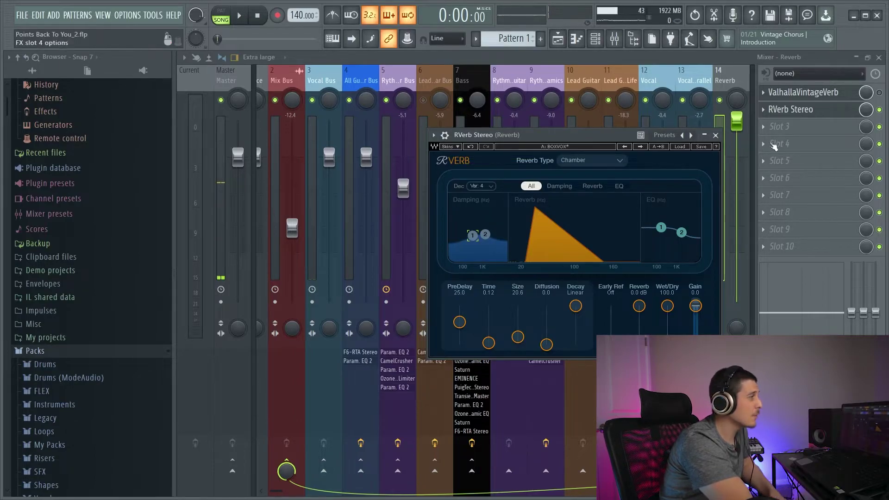
Step: Bypass RVerb on the Reverb track and re-enable ValhallaVintageVerb, opening its settings for review before closing them
click(853, 95)
click(853, 95)
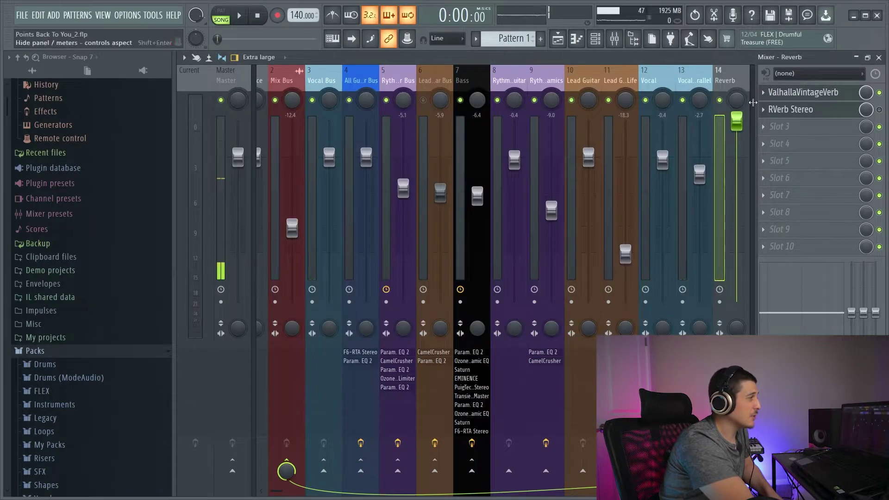
click(853, 95)
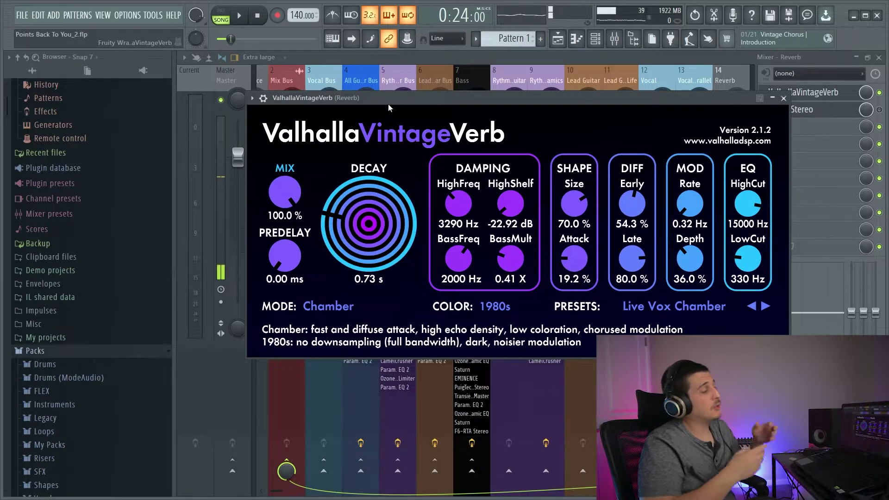
key(Escape)
Step: Insert ValhallaVintageVerb in the first effect slot of the Vocal Bus and start playback
click(648, 80)
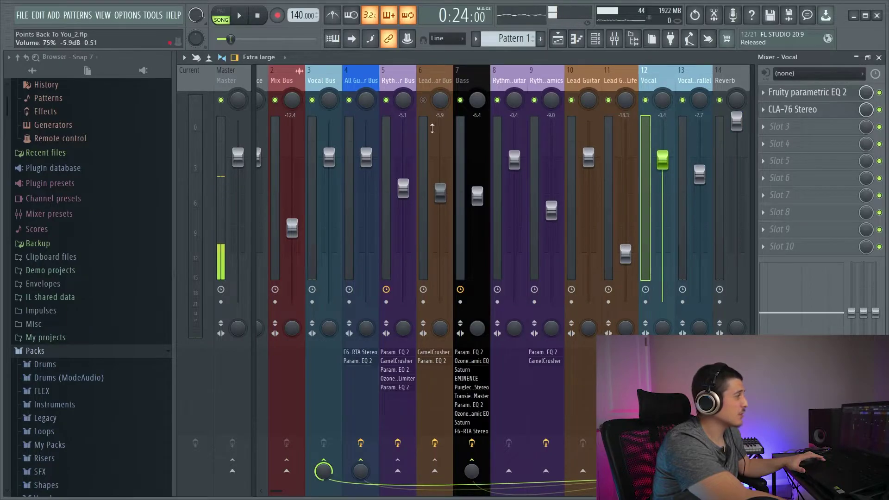
click(332, 84)
click(788, 92)
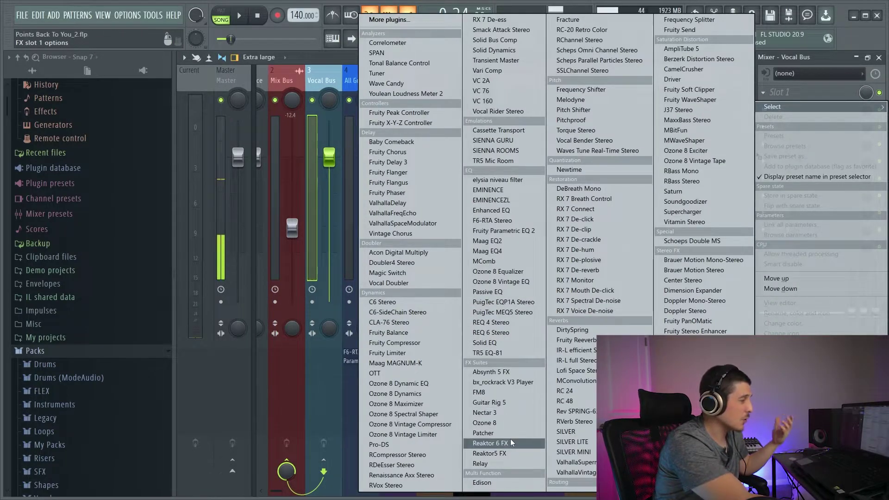
click(583, 472)
key(space)
Step: During playback, set decay to 0.22 s, HighFreq to 6460 Hz, HighShelf to -17.47 dB, BassFreq to 3130 Hz and BassMult to 0.27 X
drag(440, 212, 456, 276)
drag(438, 195, 439, 166)
drag(485, 195, 485, 184)
drag(490, 249, 492, 267)
drag(439, 249, 438, 231)
drag(491, 243, 441, 216)
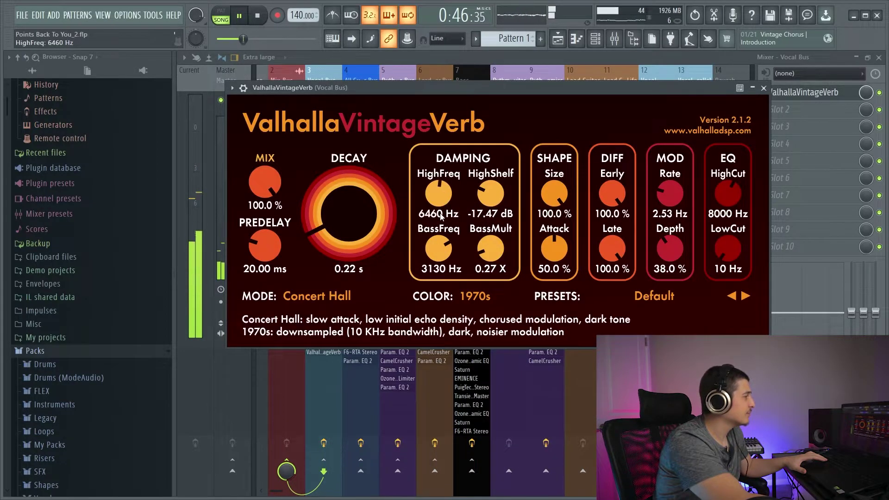
Step: Refine the high damping during playback to HighShelf -10.94 dB and HighFreq 3780 Hz
drag(485, 190, 497, 150)
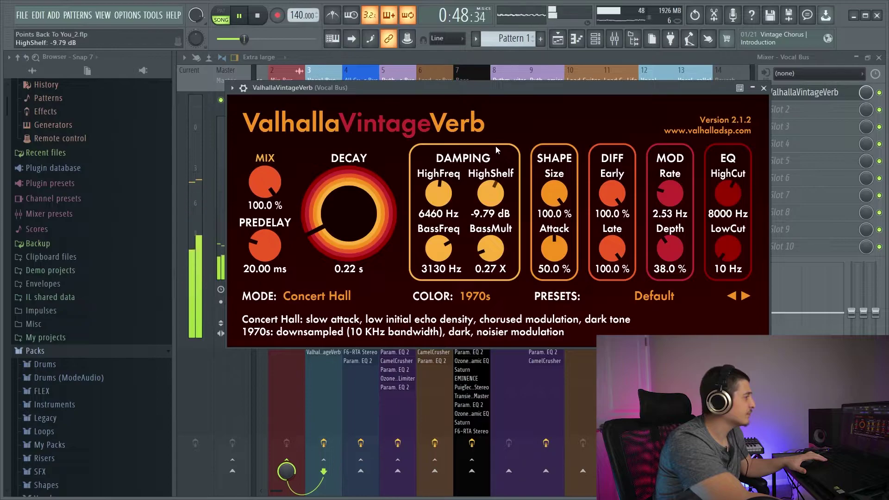
drag(438, 194, 438, 217)
drag(487, 195, 440, 186)
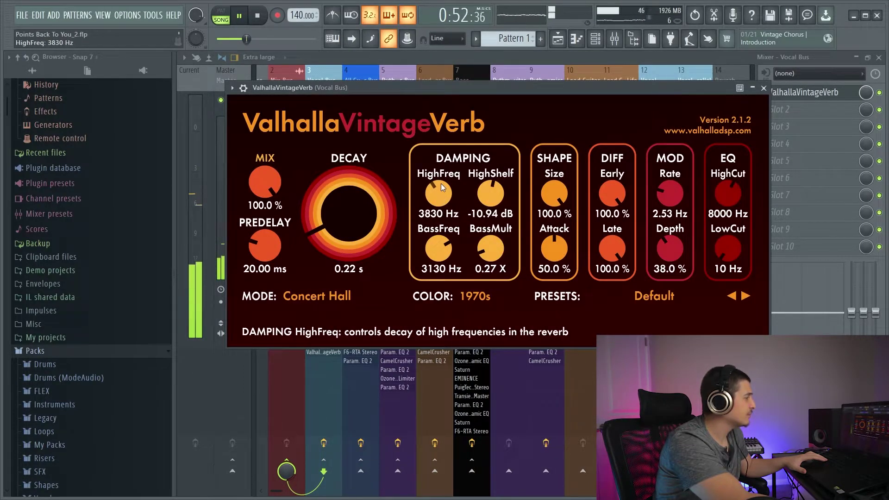
scroll(440, 194, up, 3)
scroll(436, 198, down, 4)
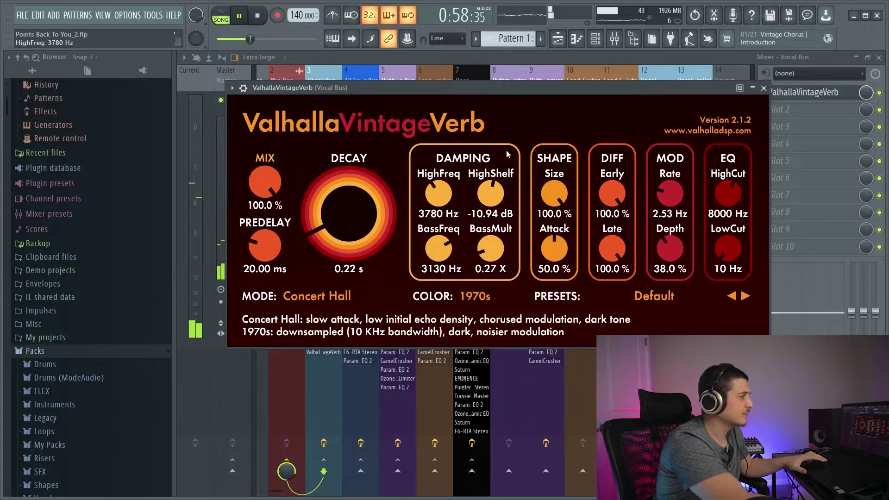
Step: Set early diffusion to 0.0 % during playback, audition late diffusion and leave it at 100.0 %, and stop the song
drag(613, 196, 630, 356)
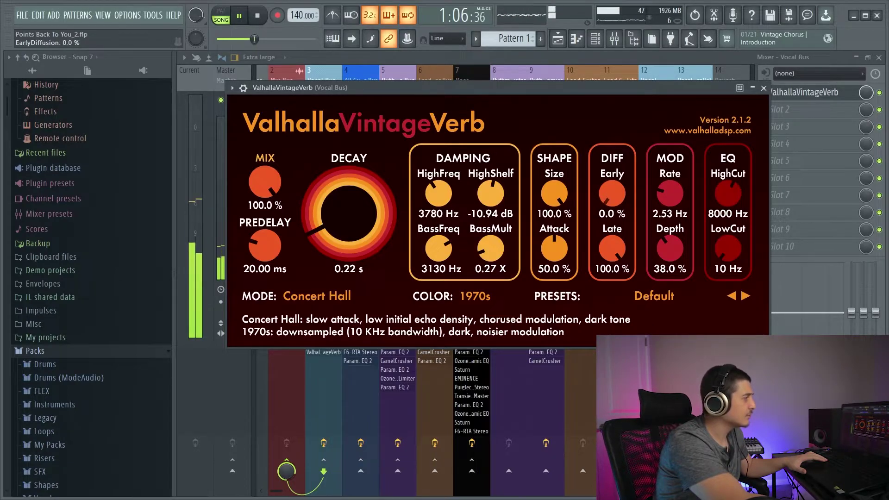
drag(605, 196, 611, 214)
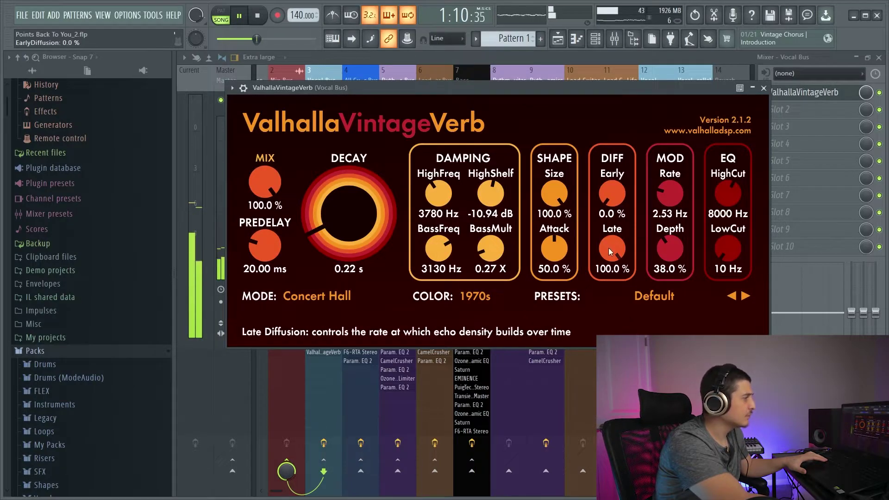
drag(609, 249, 606, 164)
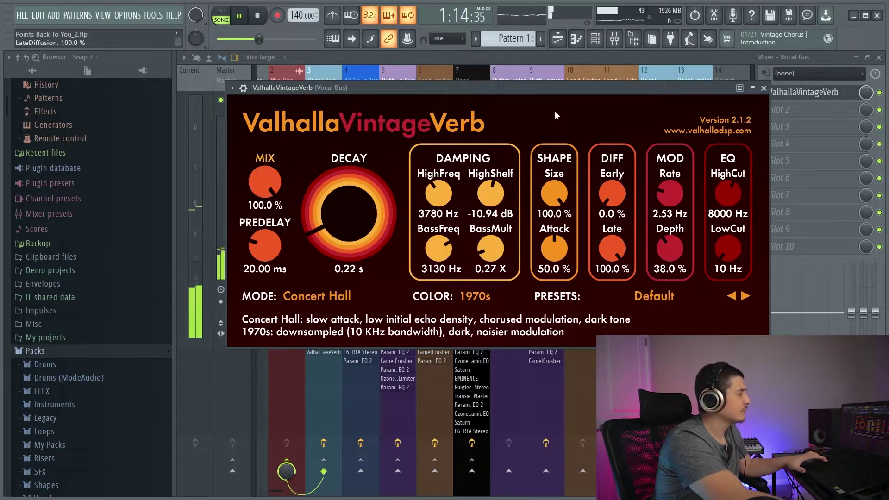
click(258, 16)
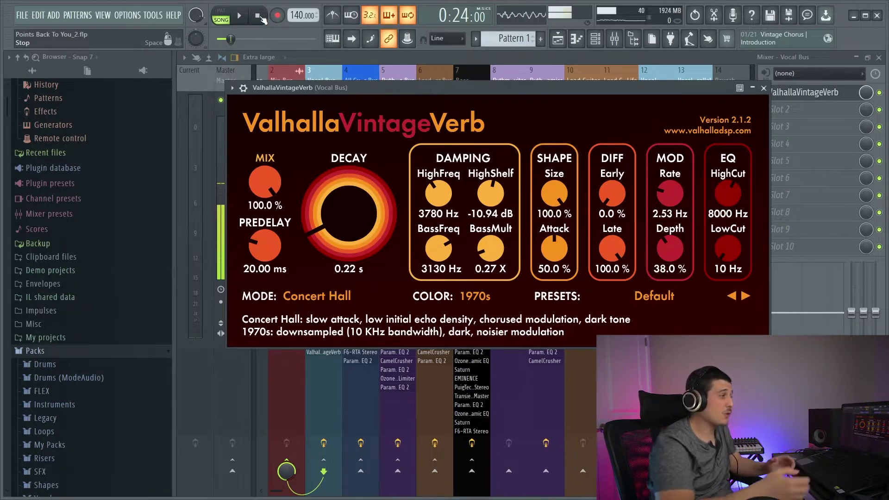
Step: Replay the section and raise BassMult to 4.00 X and BassFreq to 10000 Hz on the Vocal Bus reverb
click(243, 18)
drag(488, 254, 481, 112)
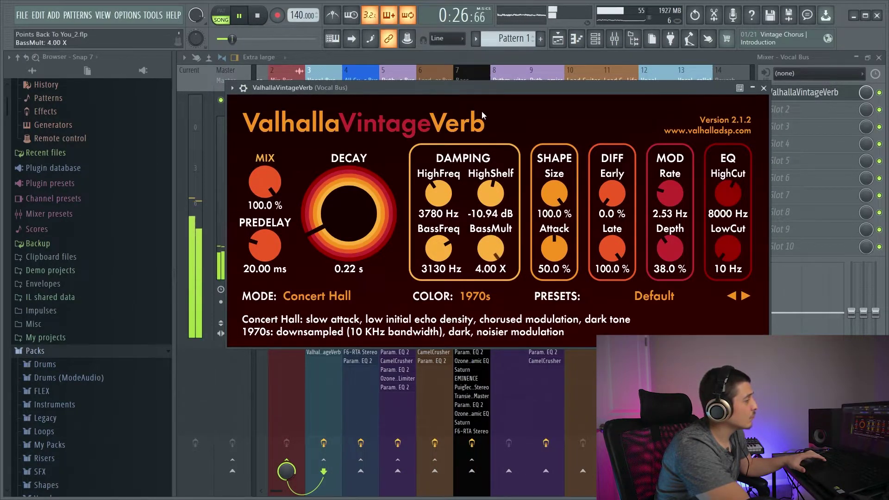
drag(439, 249, 438, 194)
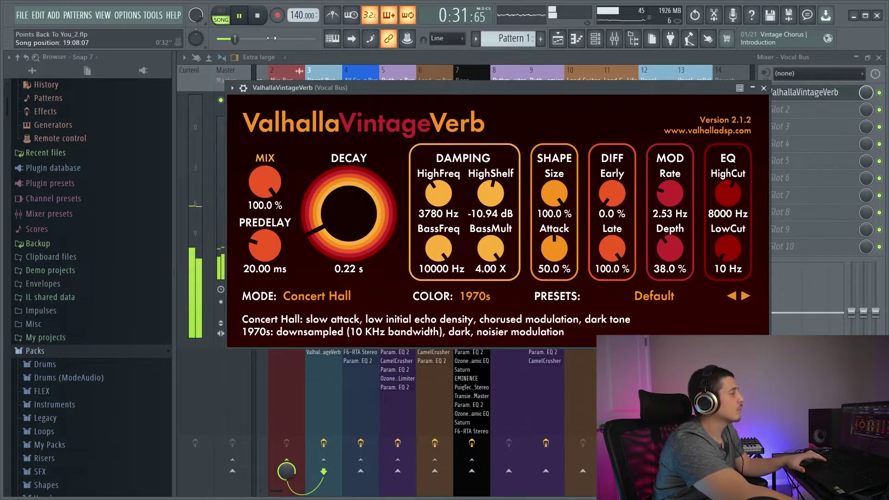
Step: Stop the song and select the Vocal Parallel mixer track
key(space)
click(684, 79)
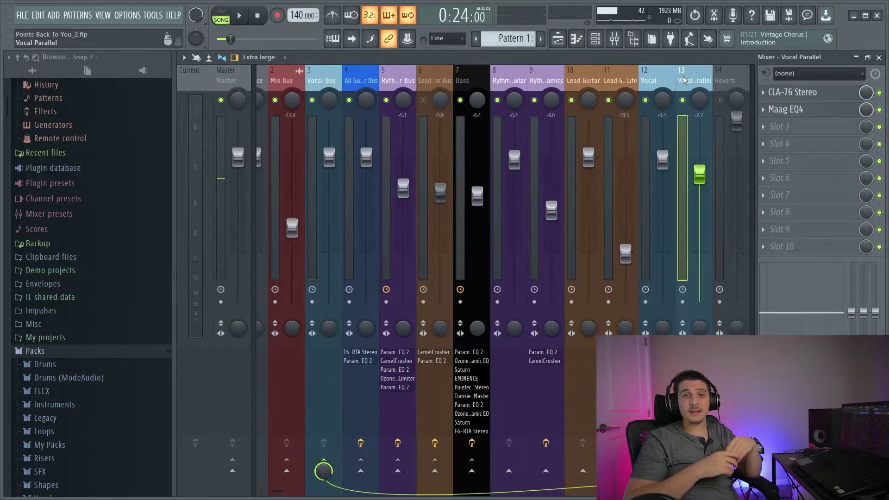